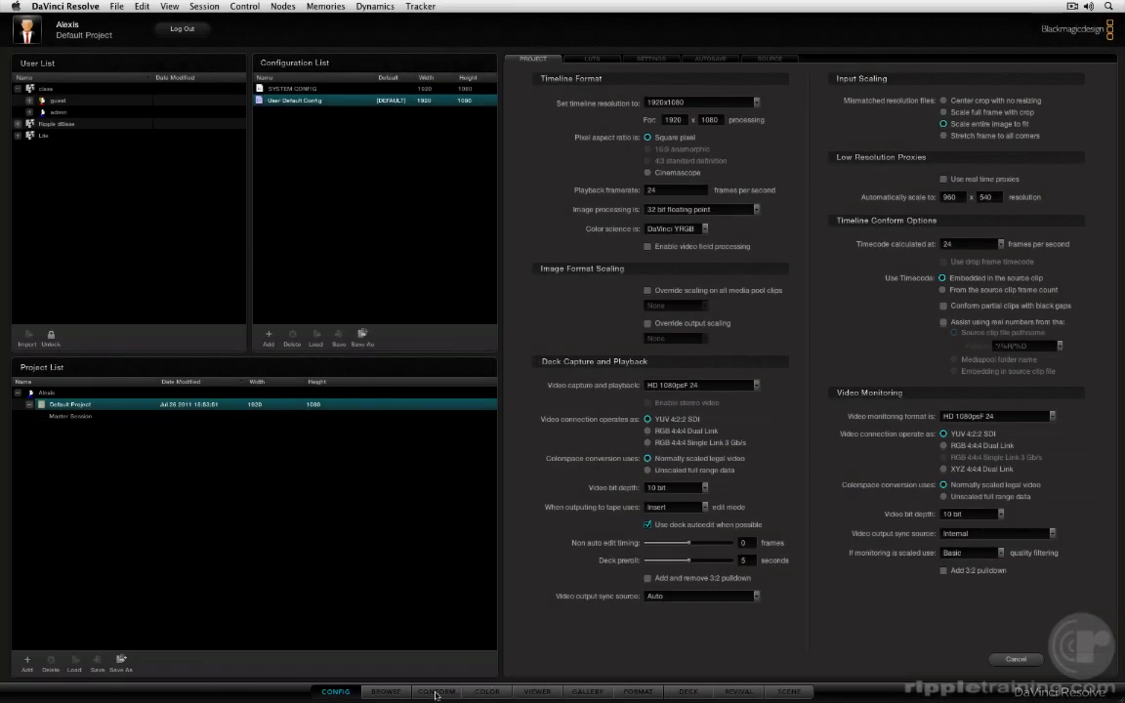
# Step: Switch to the Conform page, glancing at the Browse page before returning
pyautogui.click(436, 691)
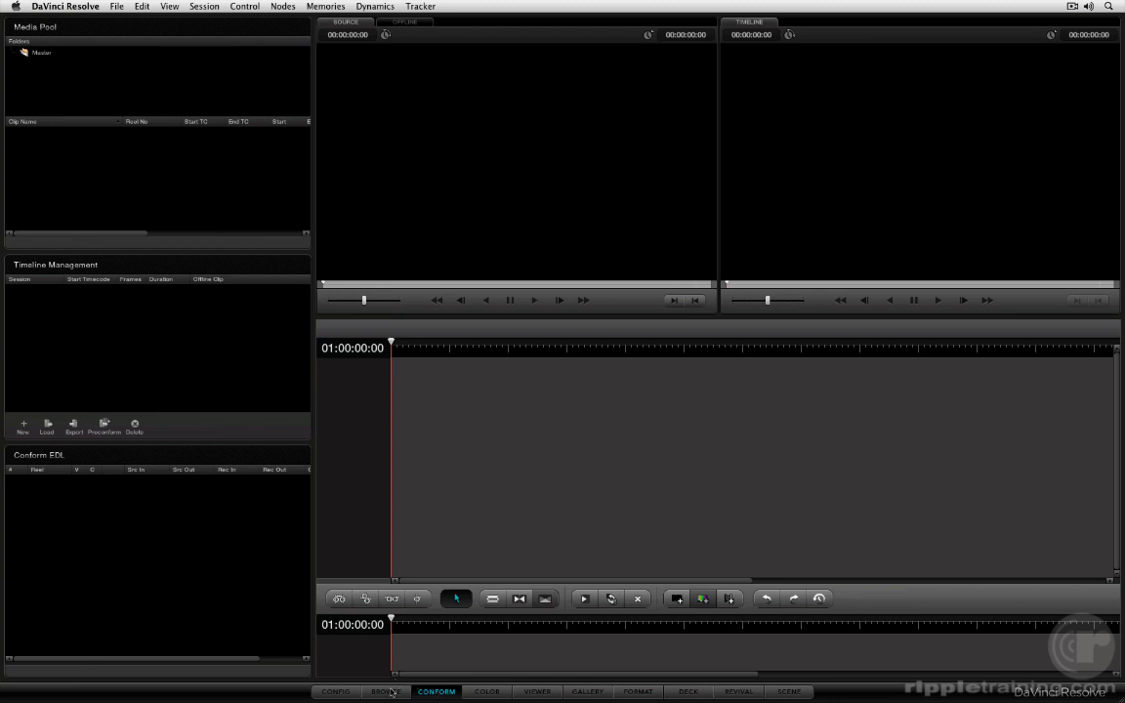
pyautogui.click(385, 691)
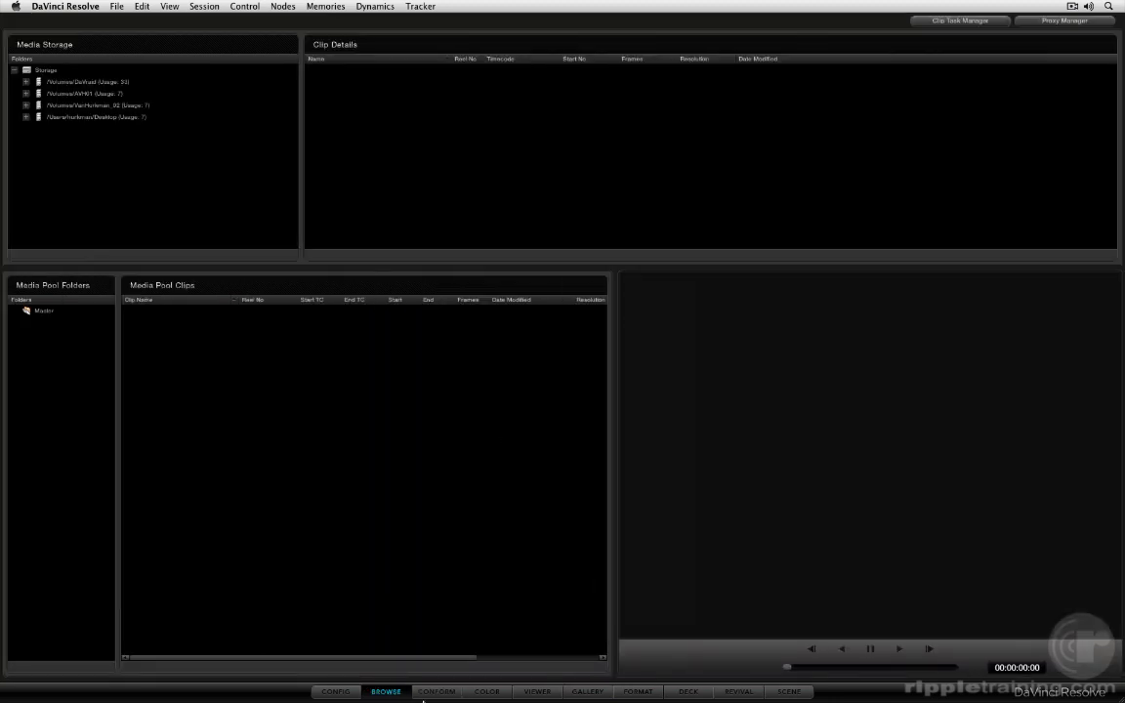
pyautogui.click(436, 692)
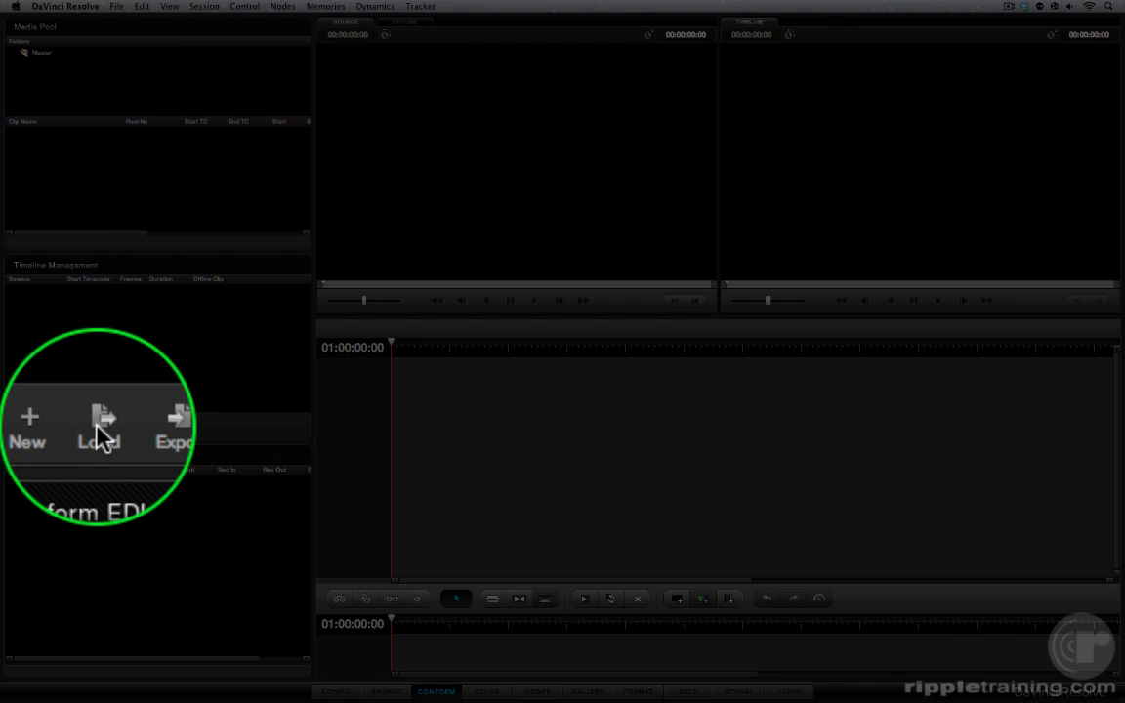
# Step: Start a Load and select Dynapep_Prepped_XML in DaVraid > Intro to Resolve Project
pyautogui.click(100, 435)
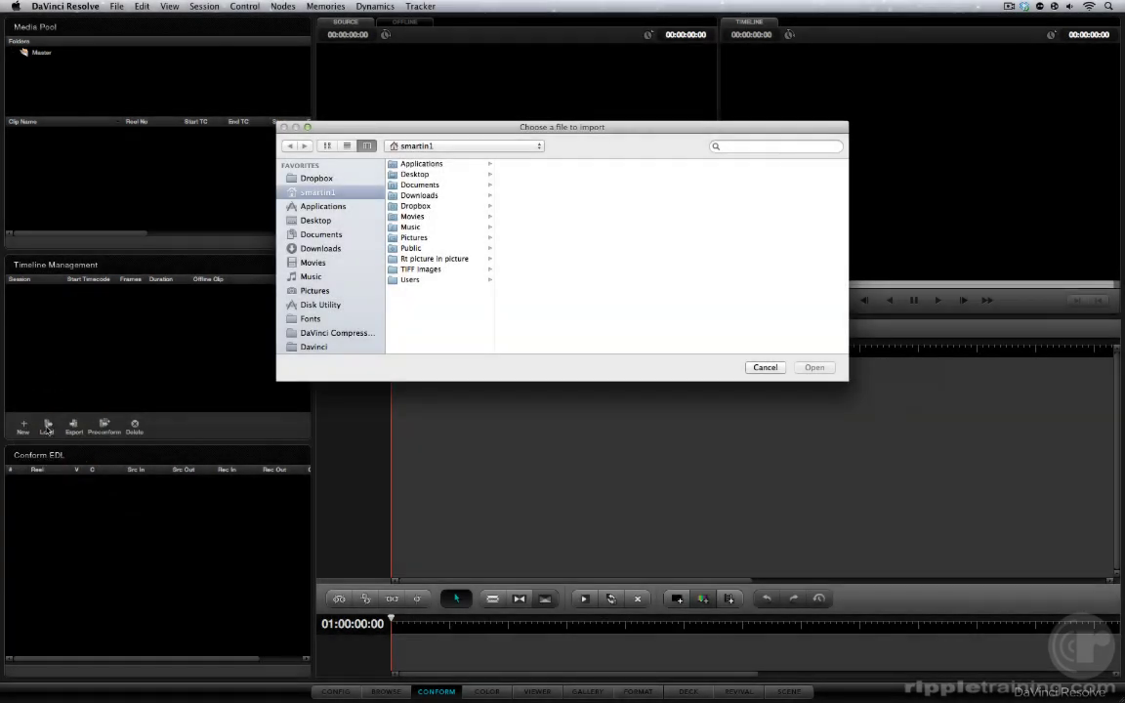
pyautogui.scroll(-5, 322, 283)
pyautogui.click(316, 304)
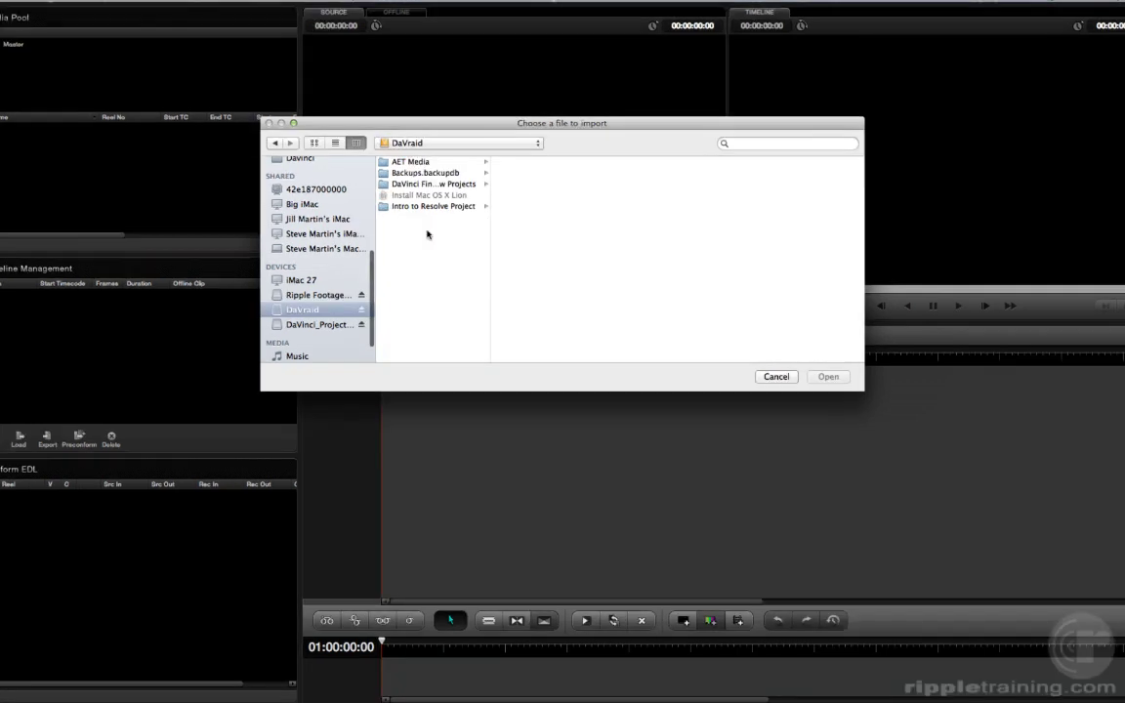
pyautogui.click(426, 213)
pyautogui.click(543, 194)
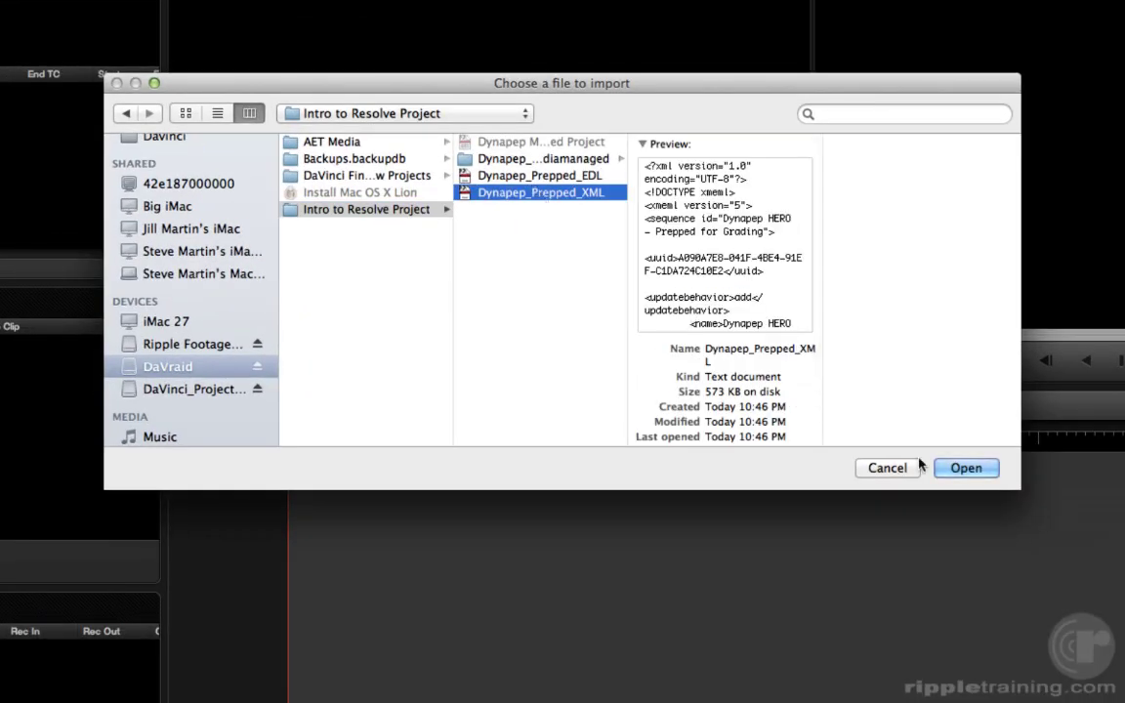
# Step: Open Dynapep_Prepped_XML to show its 1280 x 720, 24 fps Load XML settings
pyautogui.click(964, 467)
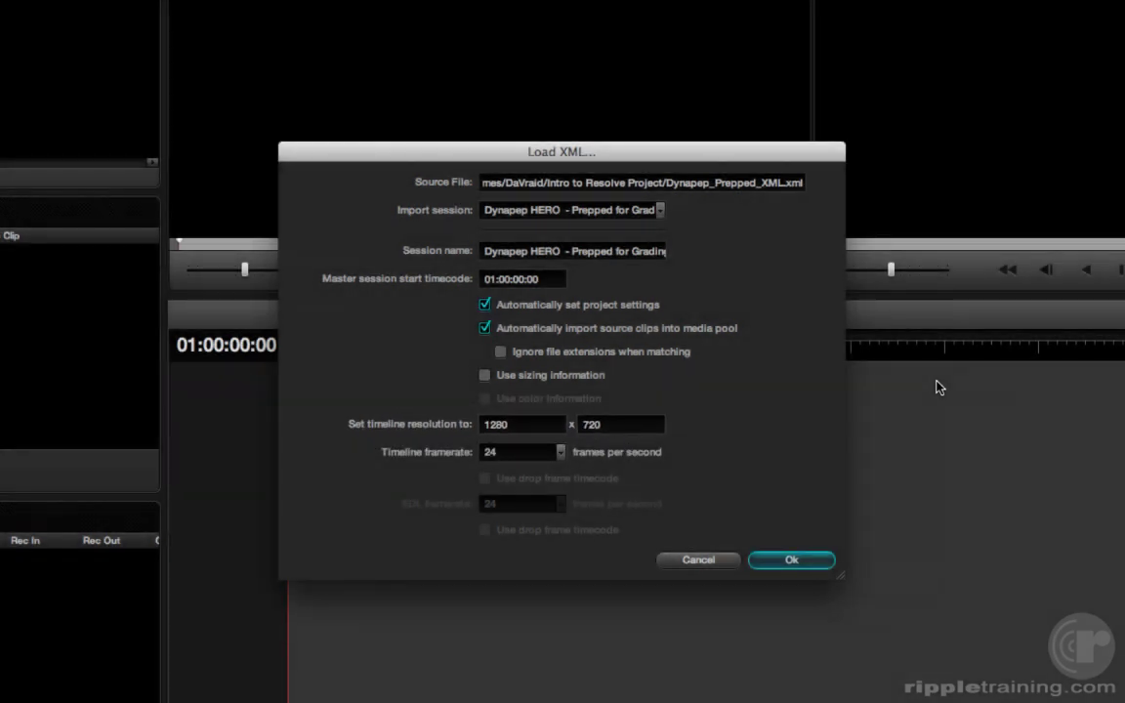
# Step: Accept the XML settings and expand DaVraid > Intro to Resolve Project > Dynapep_HERO_mediamanaged
pyautogui.click(789, 563)
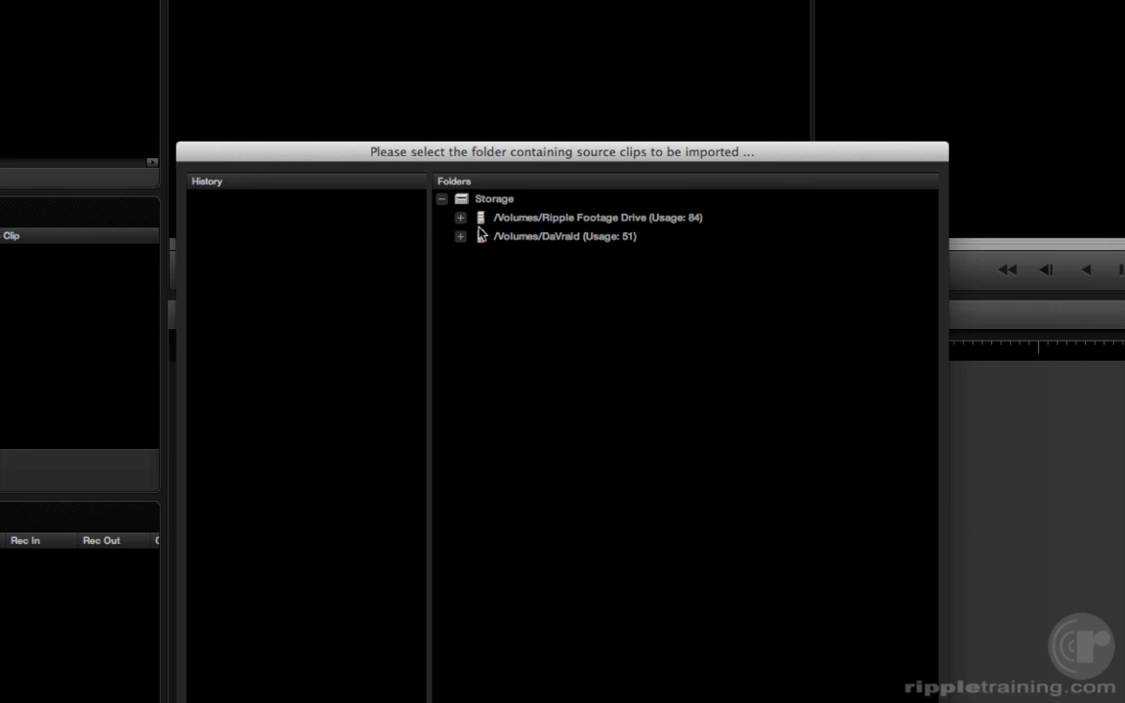
pyautogui.doubleClick(481, 241)
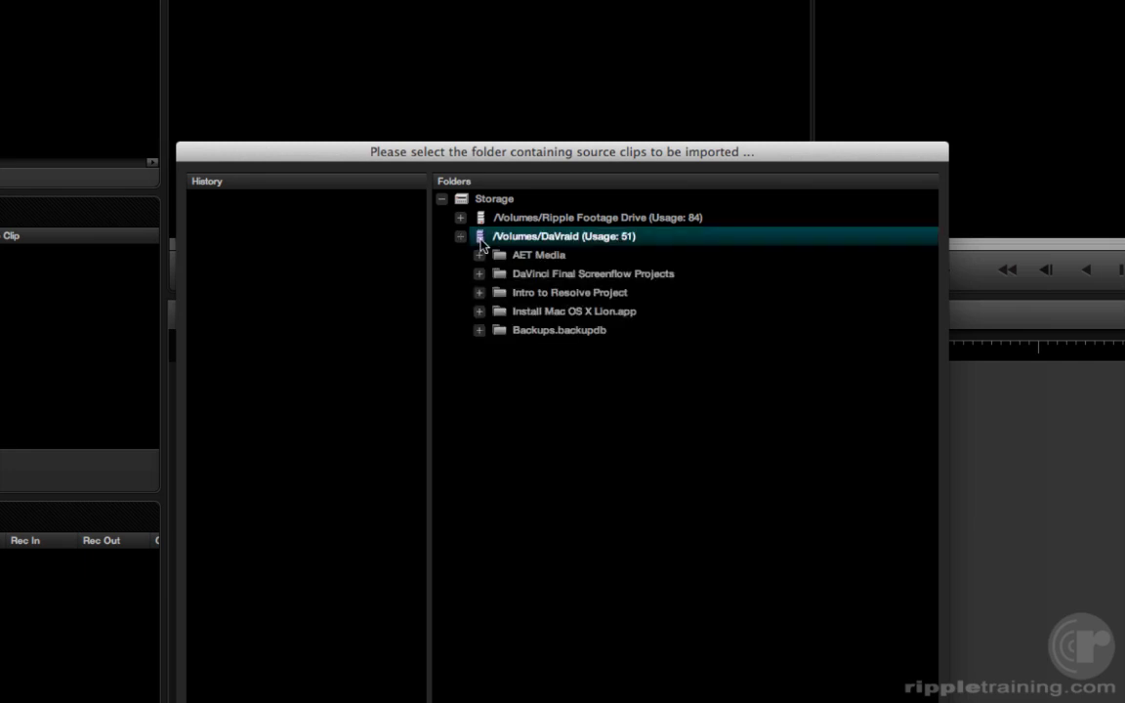
pyautogui.doubleClick(498, 294)
pyautogui.doubleClick(519, 314)
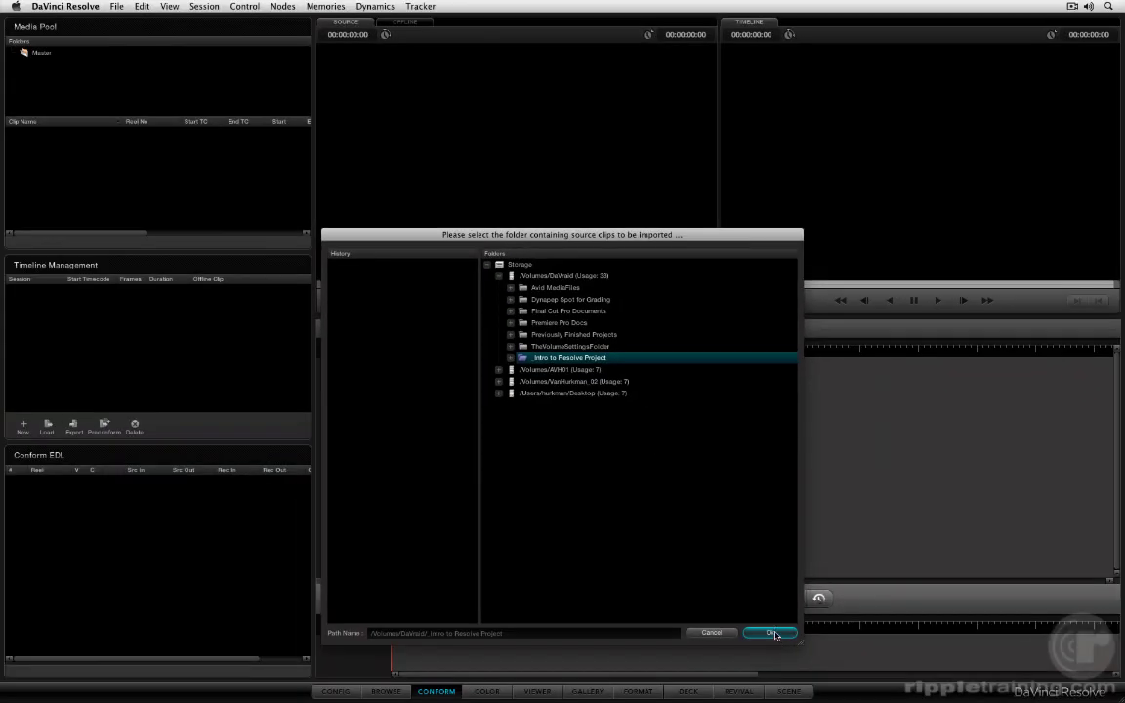
# Step: Confirm the source-clip folder and load the XML as the Dynapep Prepped session
pyautogui.click(816, 691)
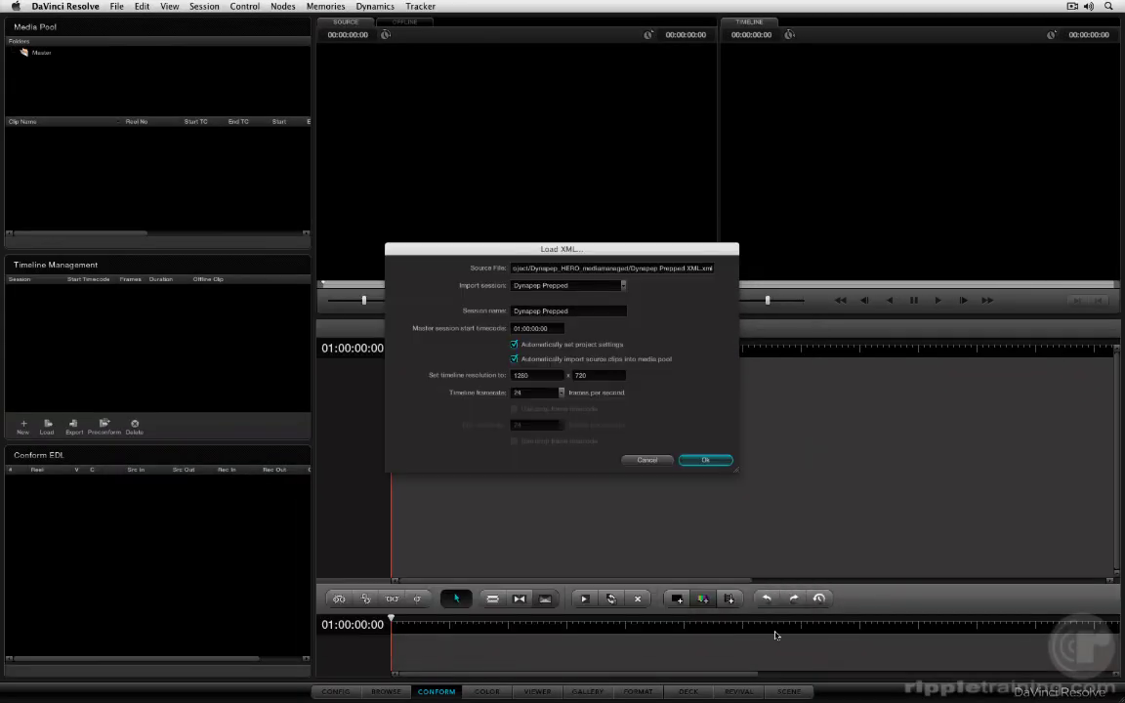
pyautogui.press('Return')
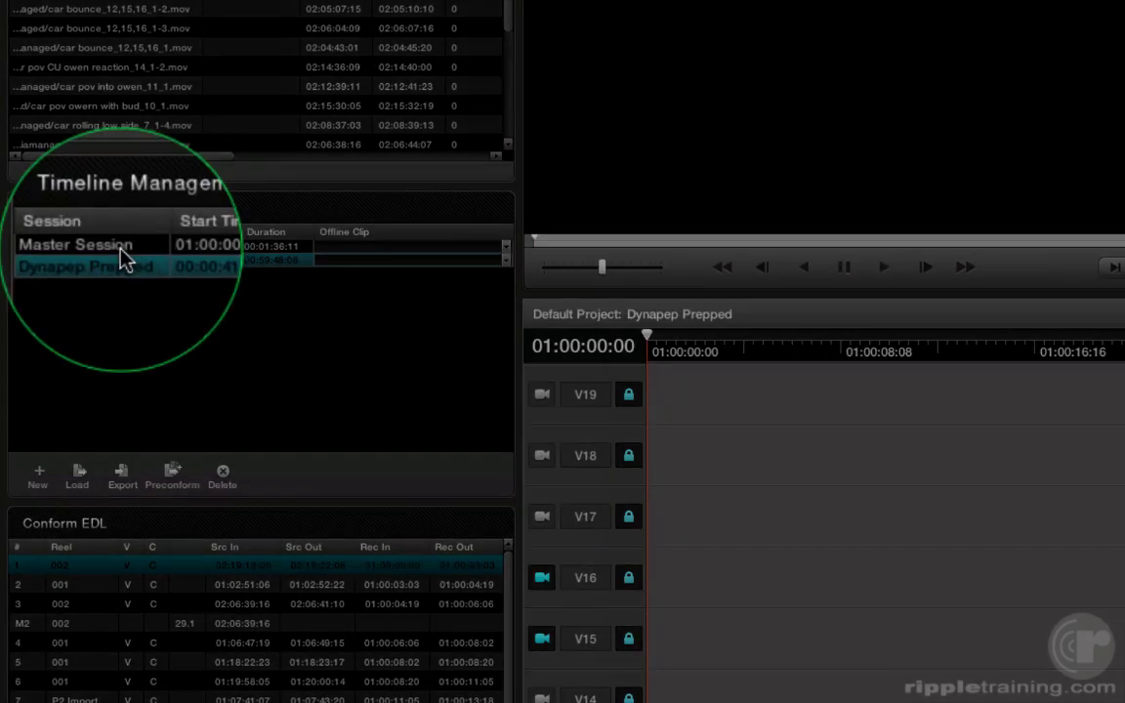
# Step: Select the Master Session and scroll through its timeline of imported clips
pyautogui.click(120, 249)
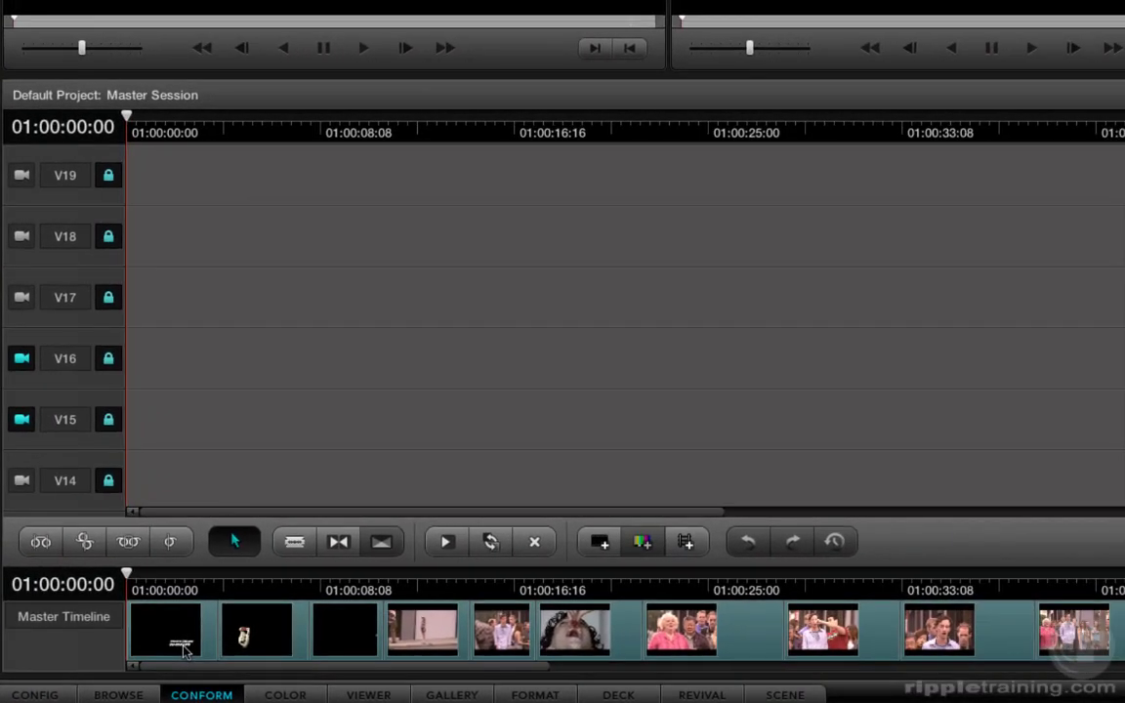
pyautogui.moveTo(186, 665)
pyautogui.mouseDown()
pyautogui.moveTo(639, 692)
pyautogui.moveTo(366, 672)
pyautogui.moveTo(177, 673)
pyautogui.mouseUp()
pyautogui.moveTo(186, 674)
pyautogui.mouseDown()
pyautogui.moveTo(678, 687)
pyautogui.moveTo(259, 693)
pyautogui.moveTo(170, 678)
pyautogui.mouseUp()
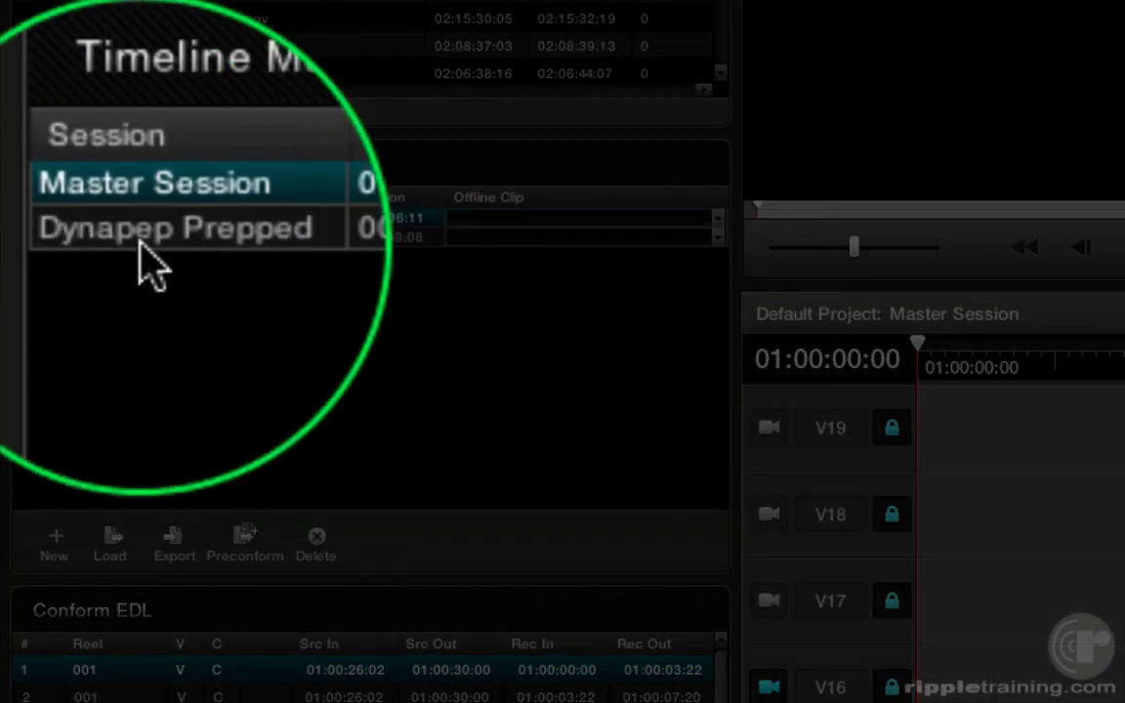
# Step: Reselect Dynapep Prepped, zoom the timeline in, and scrub the playhead through the edit
pyautogui.click(117, 238)
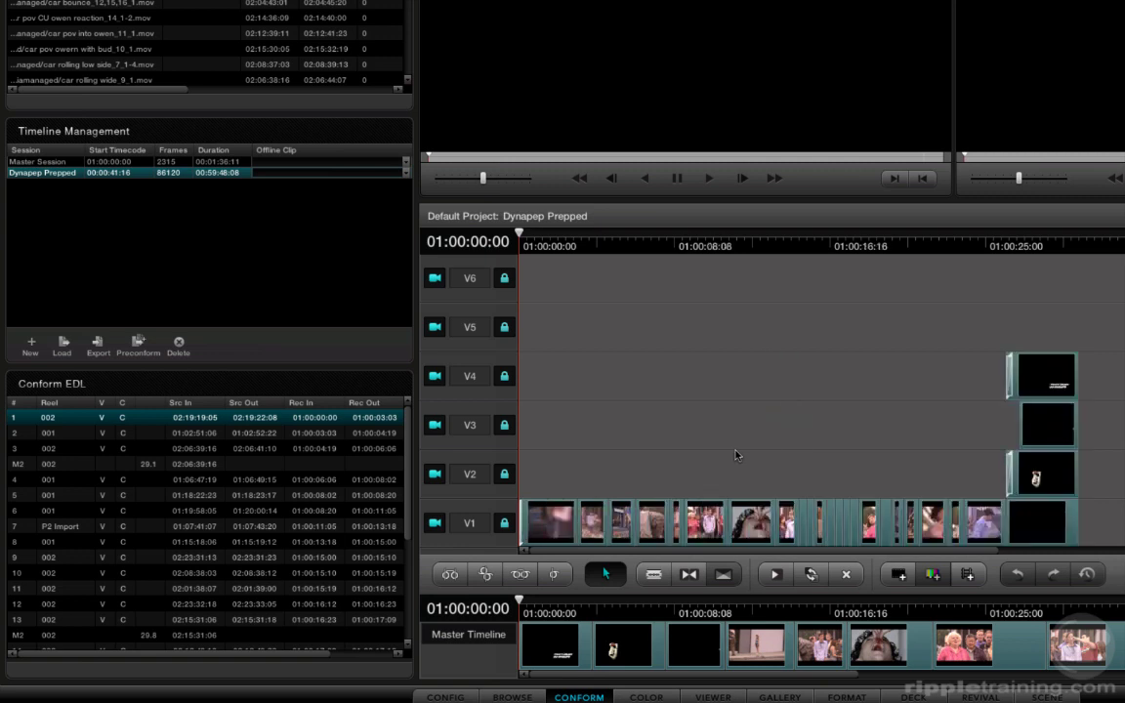
pyautogui.hotkey('ctrl', '-')
pyautogui.hotkey('ctrl', '=')
pyautogui.hotkey('ctrl', '=')
pyautogui.hotkey('ctrl', '=')
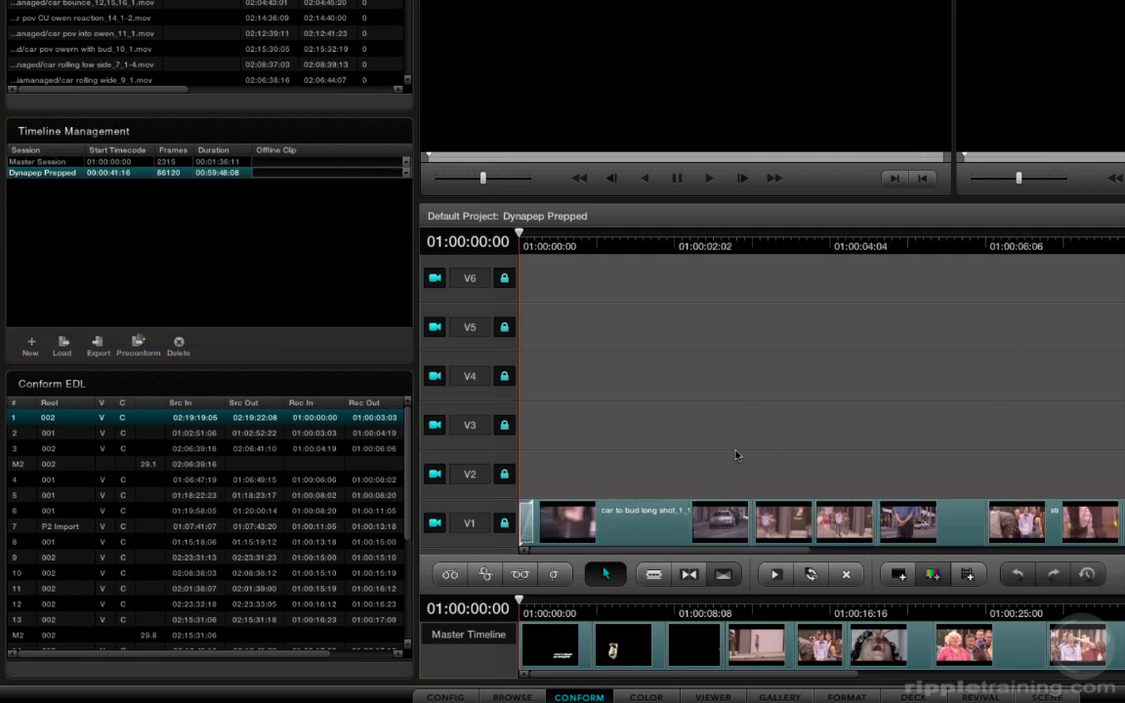
pyautogui.moveTo(571, 555); pyautogui.dragTo(542, 509)
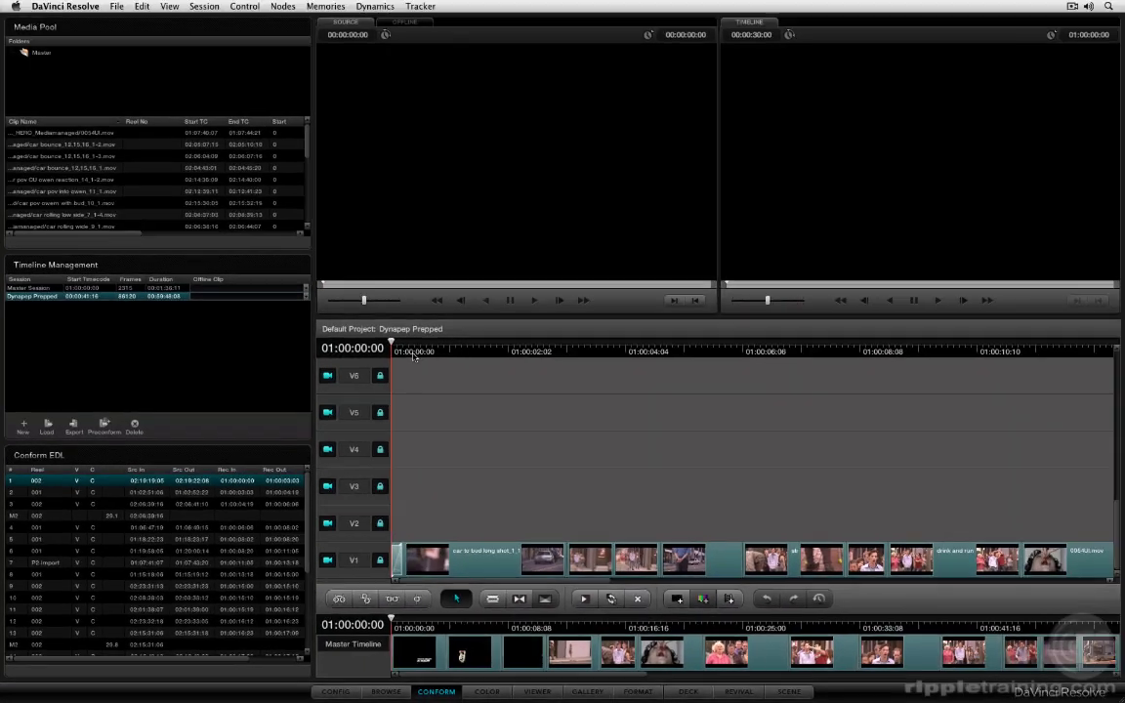
pyautogui.moveTo(414, 356); pyautogui.dragTo(337, 419)
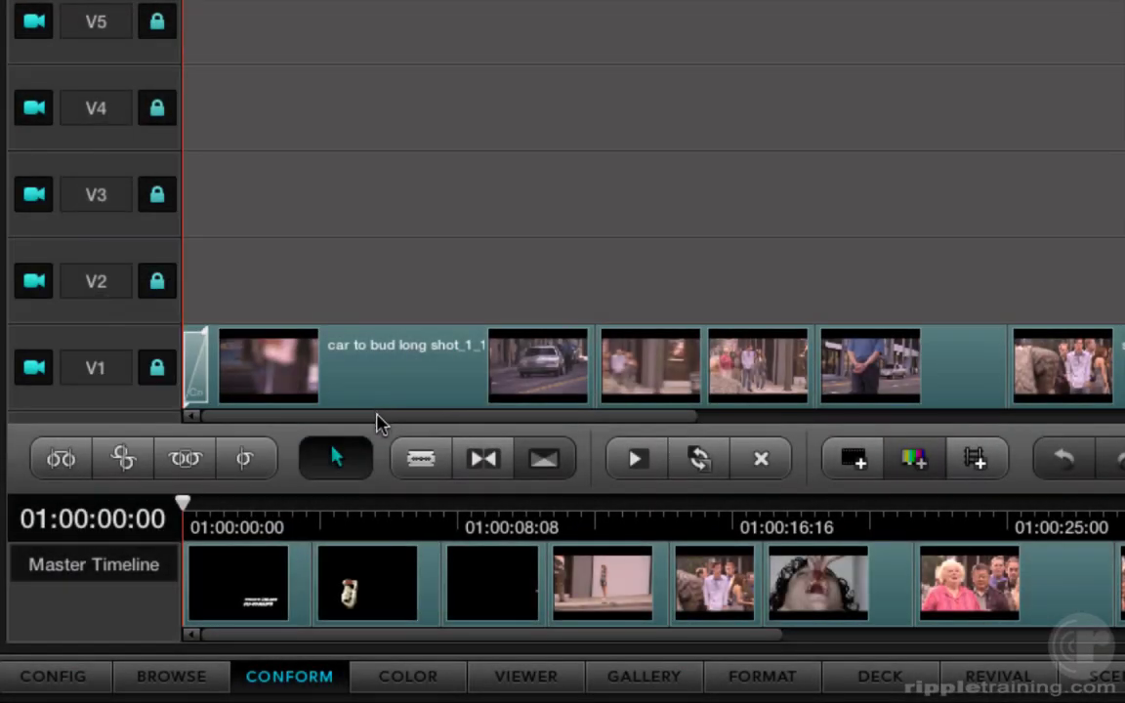
pyautogui.moveTo(378, 424); pyautogui.dragTo(942, 430)
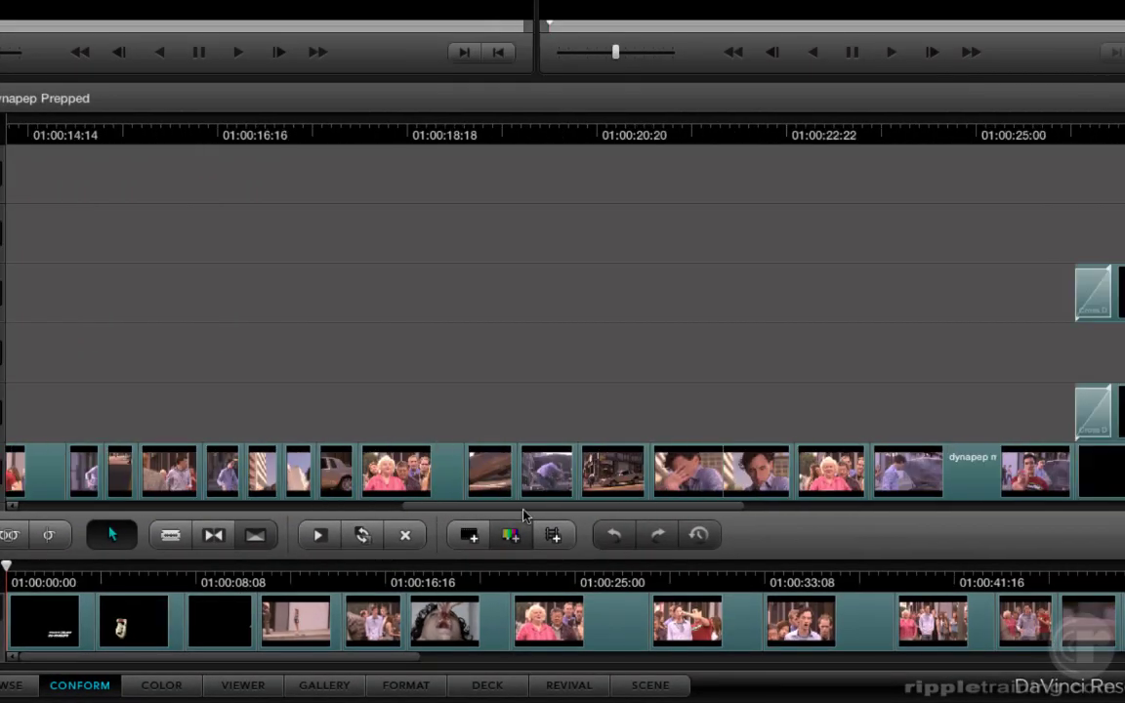
pyautogui.moveTo(524, 514); pyautogui.dragTo(716, 531)
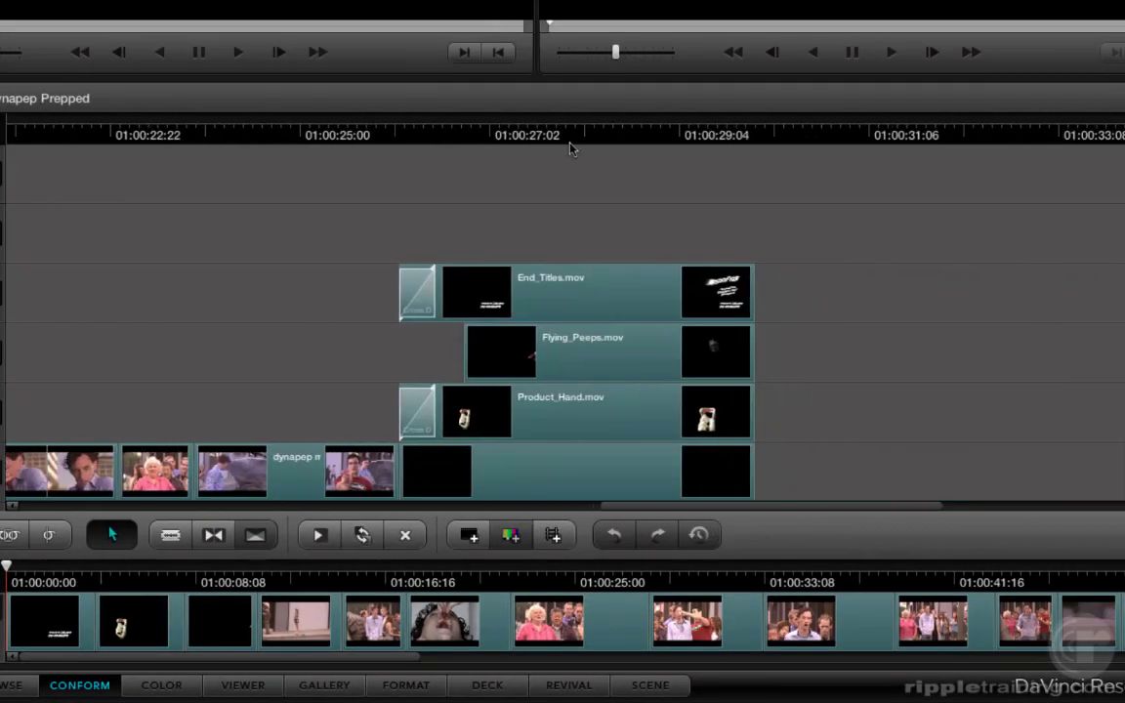
pyautogui.moveTo(570, 127); pyautogui.dragTo(219, 241)
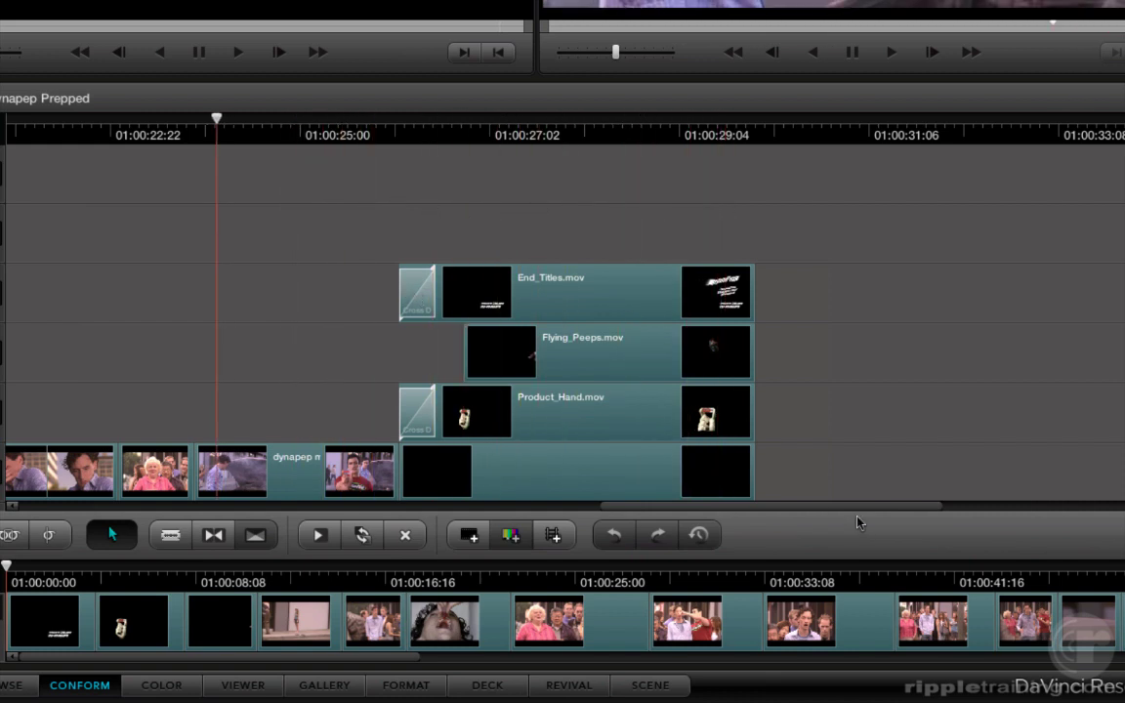
pyautogui.moveTo(859, 509); pyautogui.dragTo(205, 494)
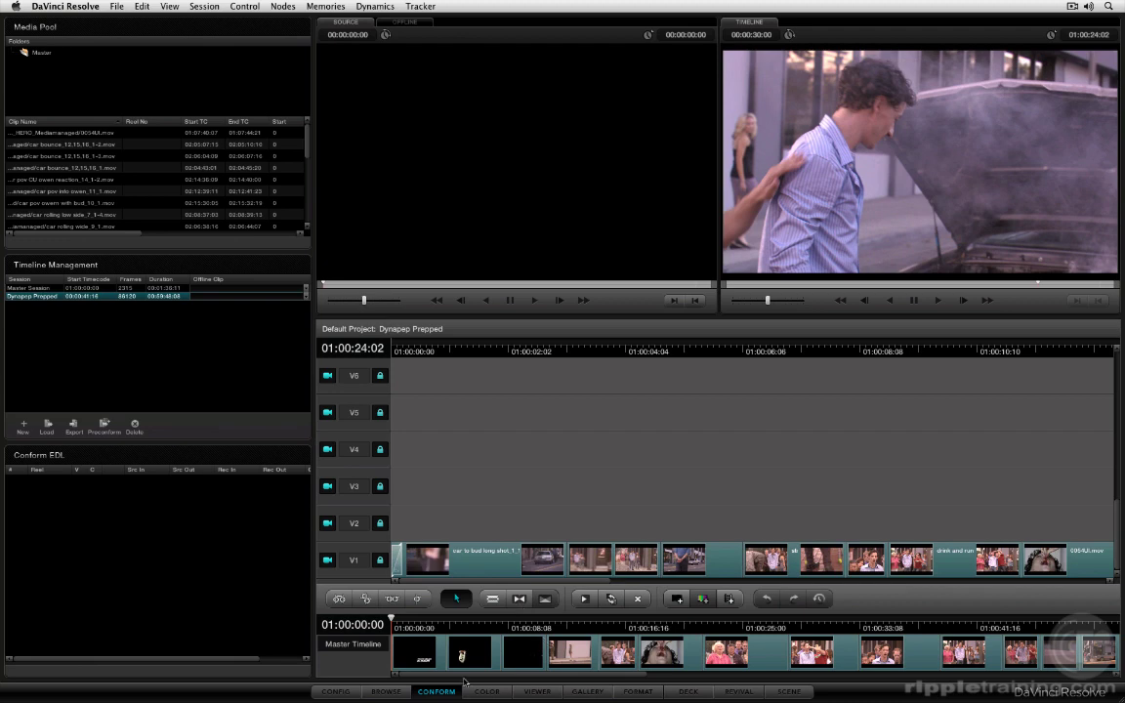
pyautogui.click(386, 690)
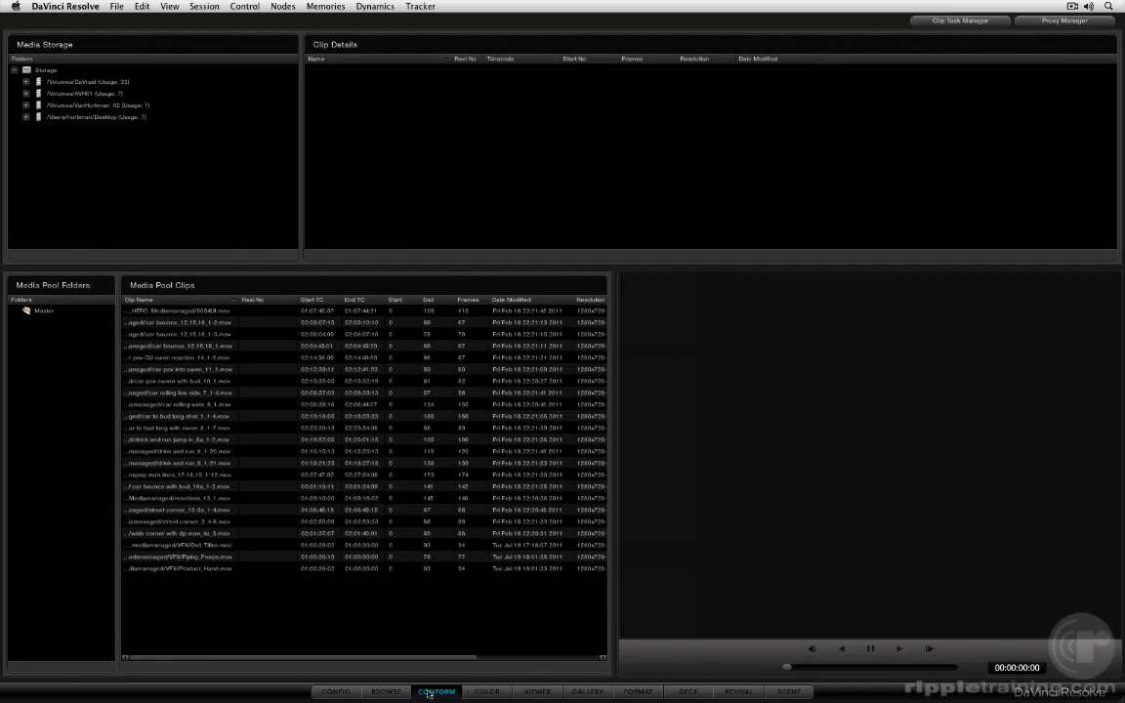
pyautogui.click(428, 692)
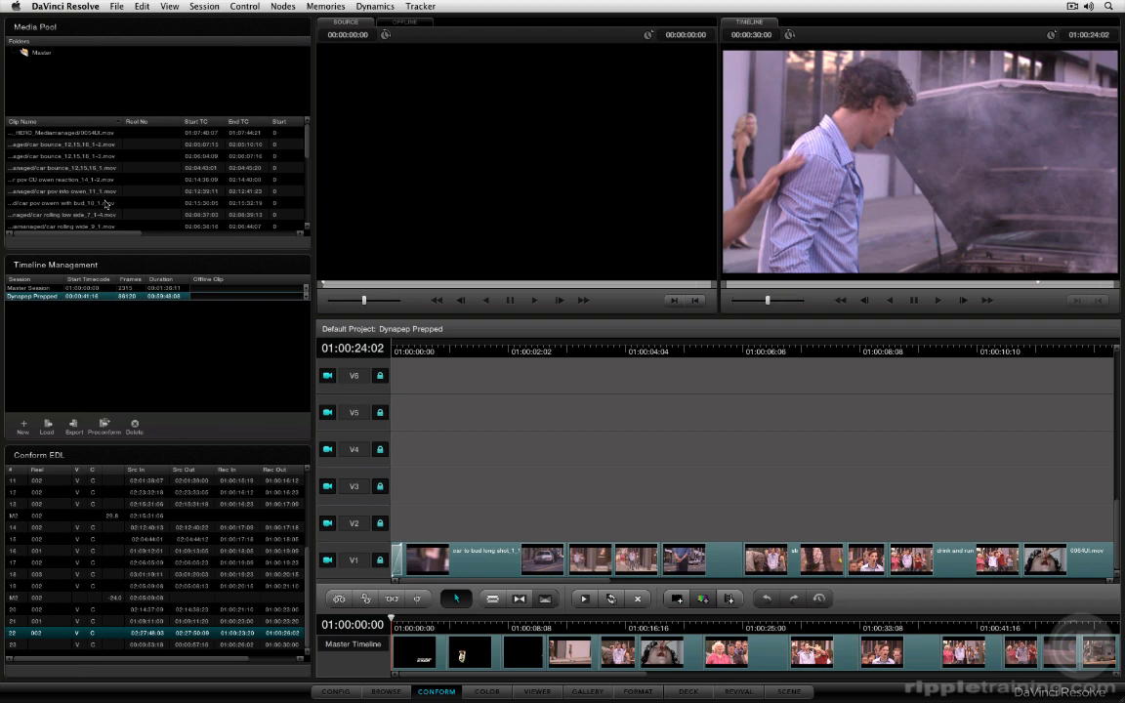
pyautogui.click(386, 692)
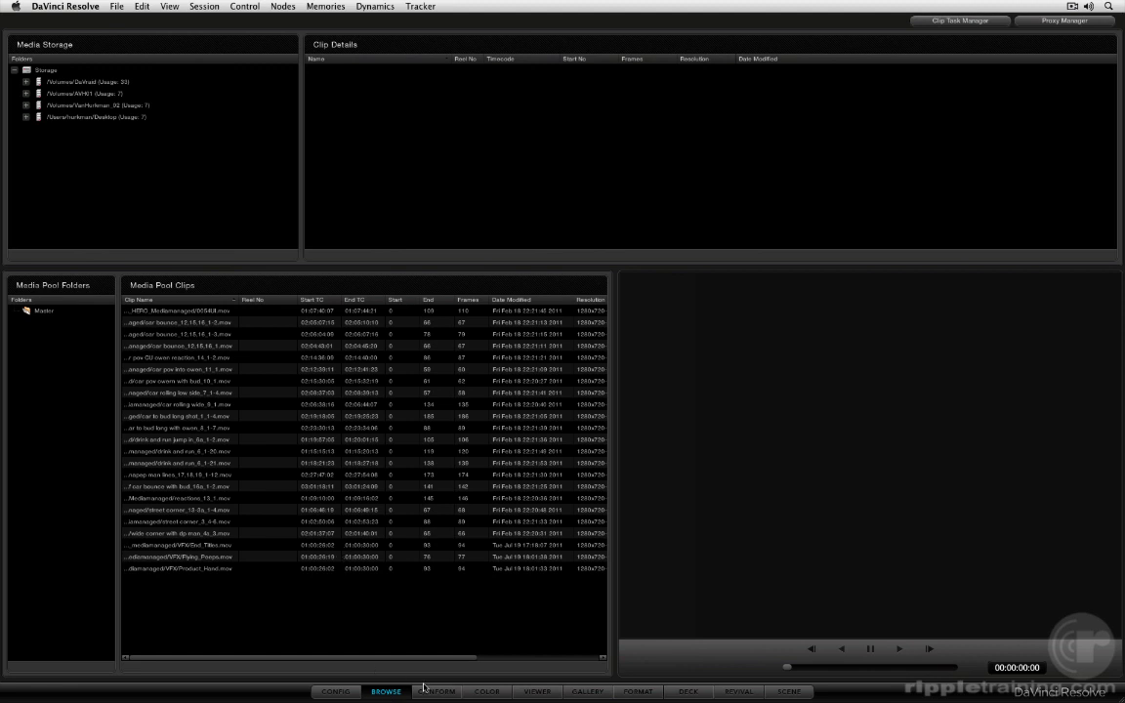
pyautogui.click(423, 689)
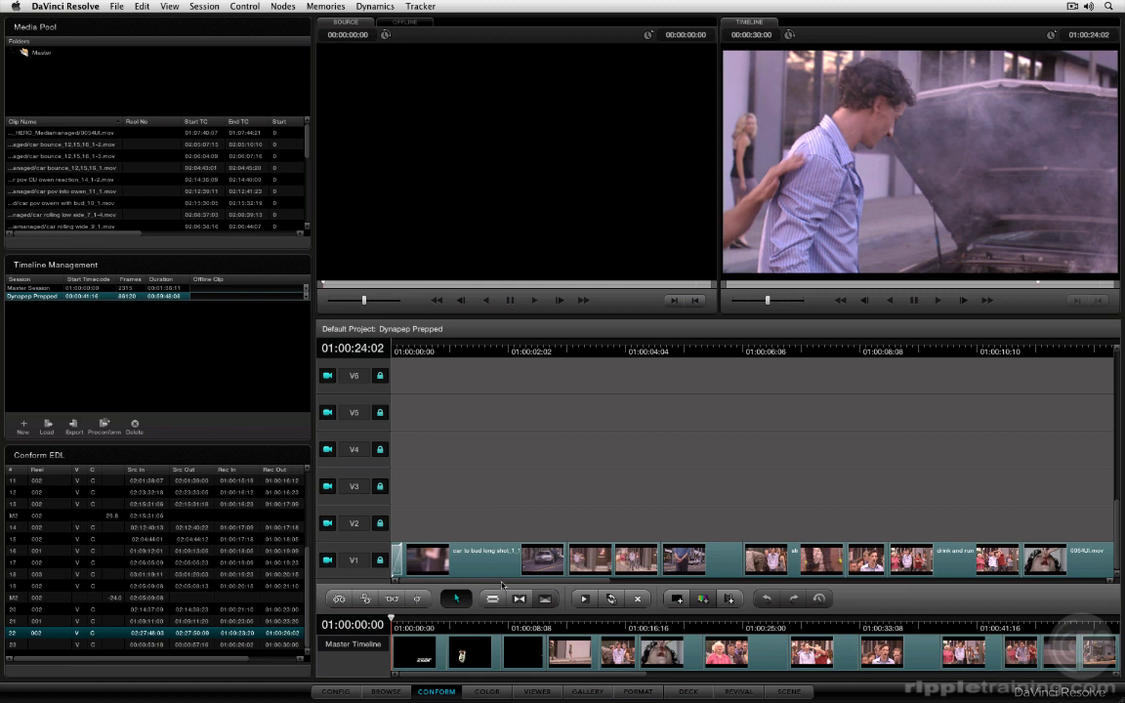
# Step: Scroll the timeline and open the import file chooser on the Dynapep_HERO_mediamanaged folder
pyautogui.moveTo(502, 584); pyautogui.dragTo(683, 599)
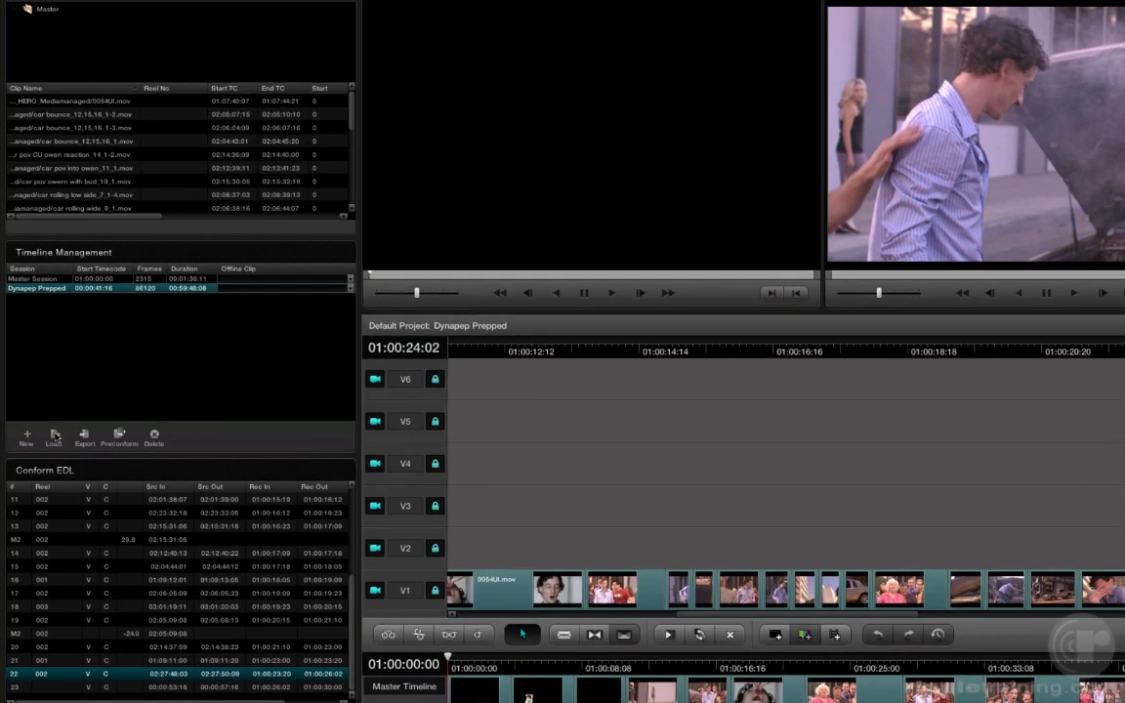
pyautogui.click(48, 428)
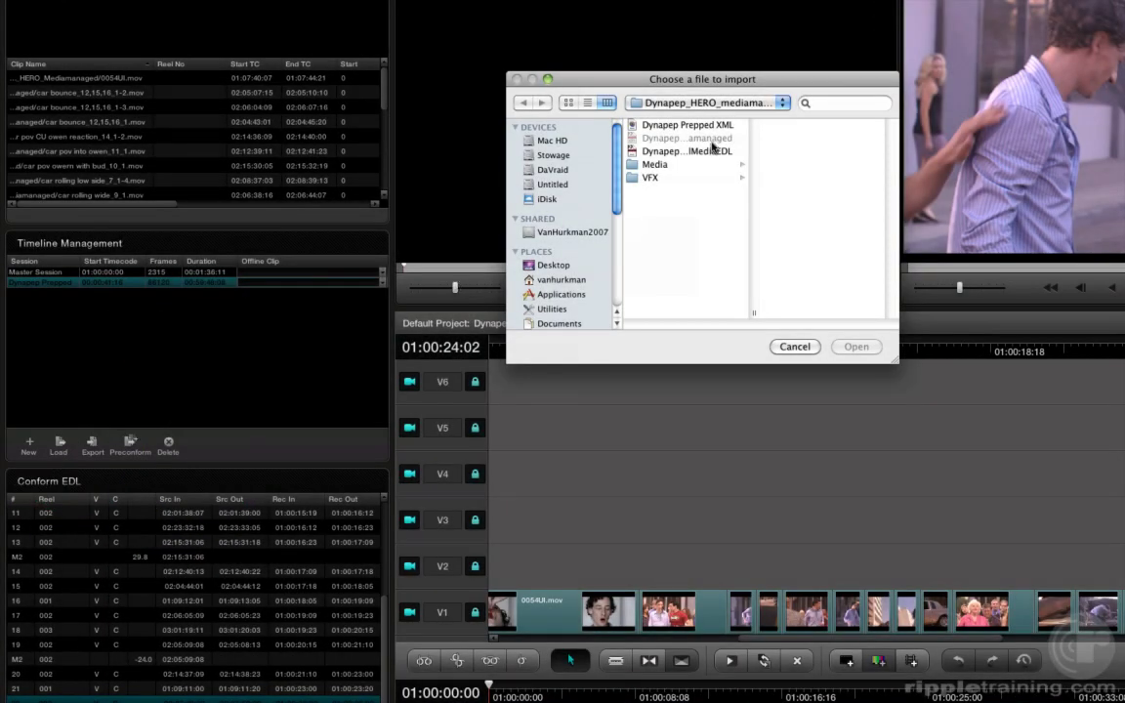
# Step: Load the Dynapep Prepped XML without auto-importing clips, naming the session 'Updated Dynapep'
pyautogui.click(646, 122)
pyautogui.click(856, 346)
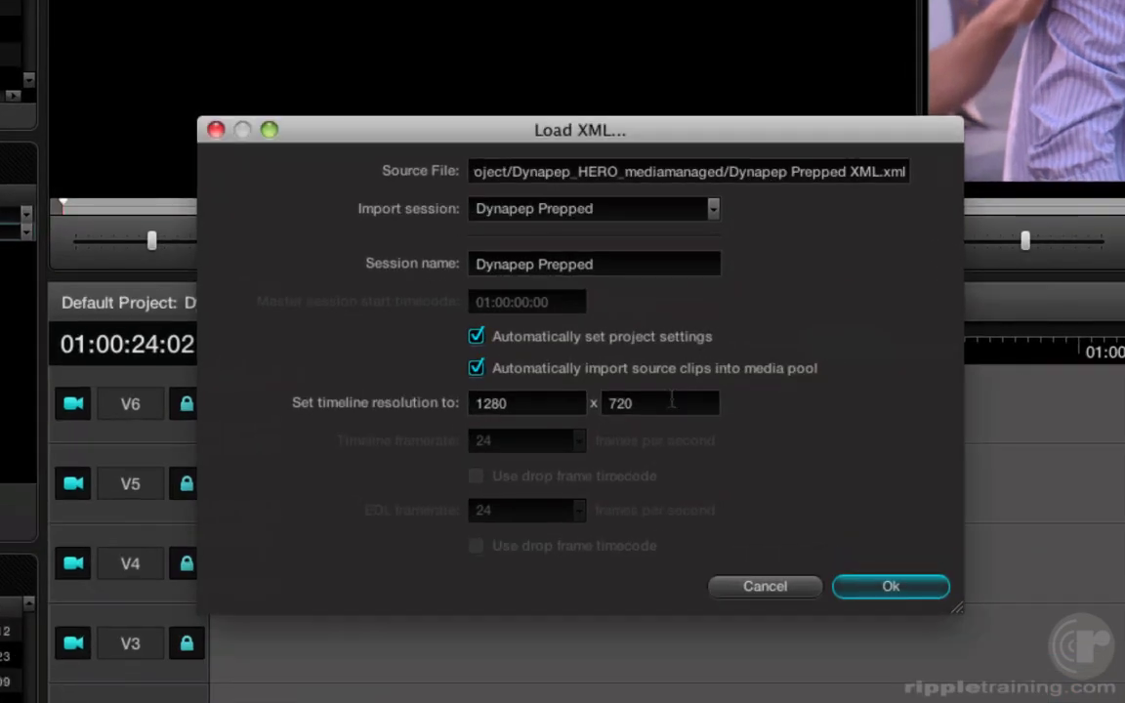
pyautogui.click(476, 370)
pyautogui.click(944, 594)
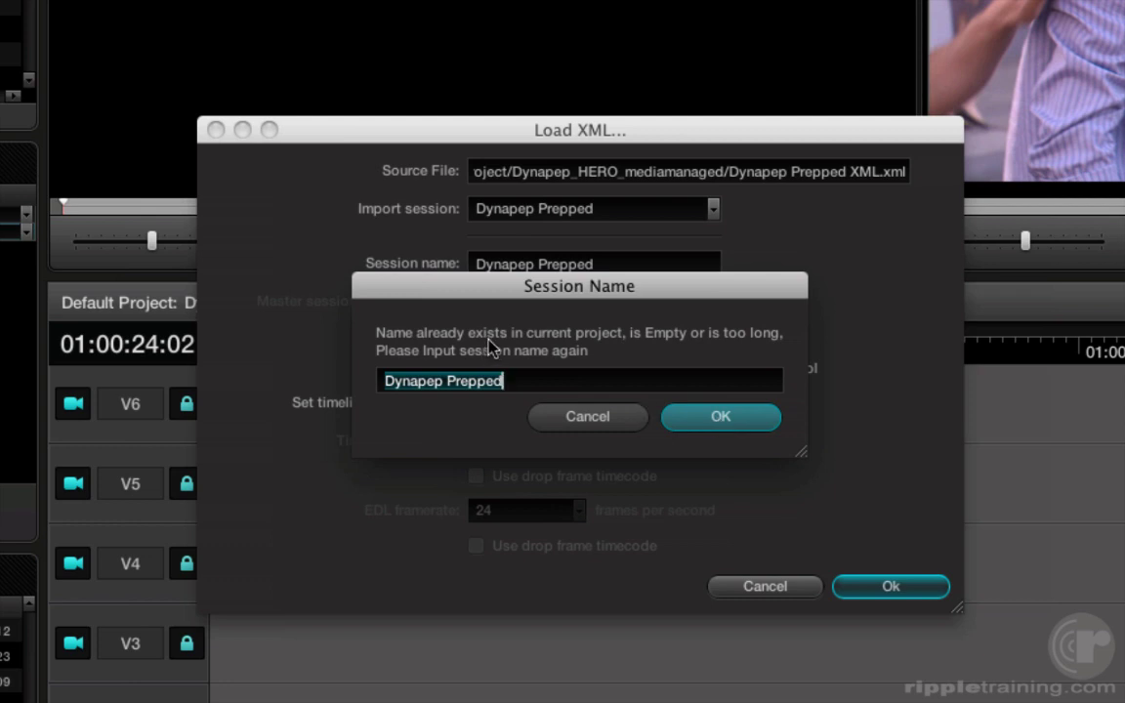
pyautogui.press('BackSpace')
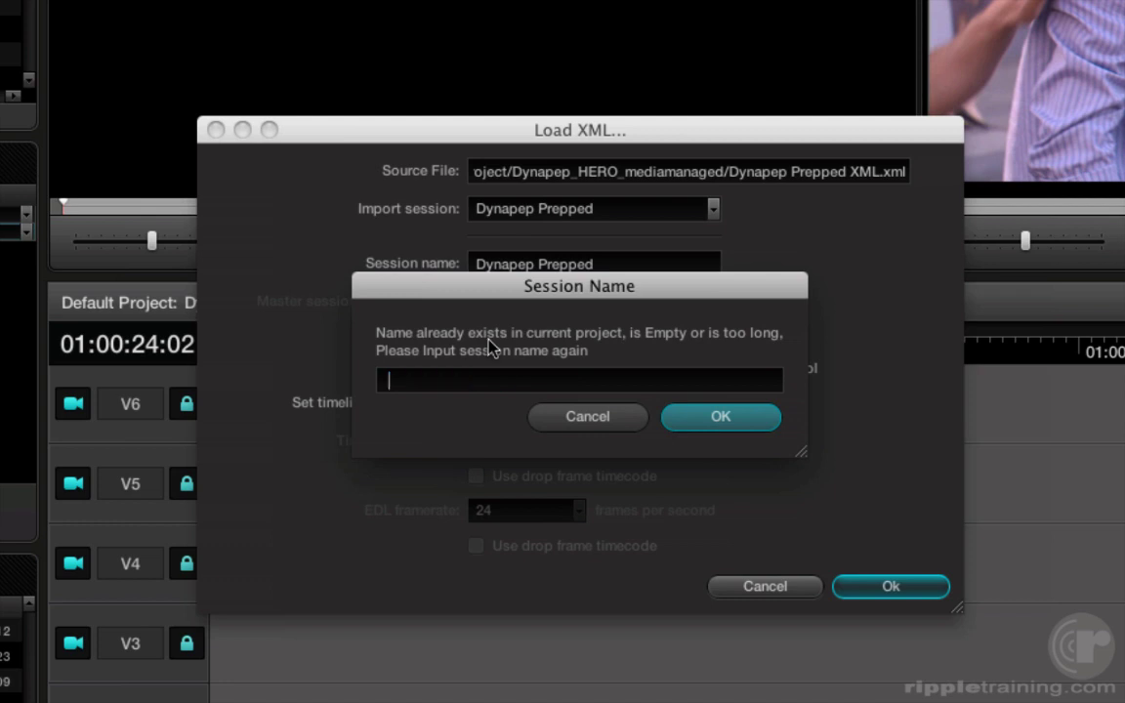
pyautogui.write('Updated Dynapep')
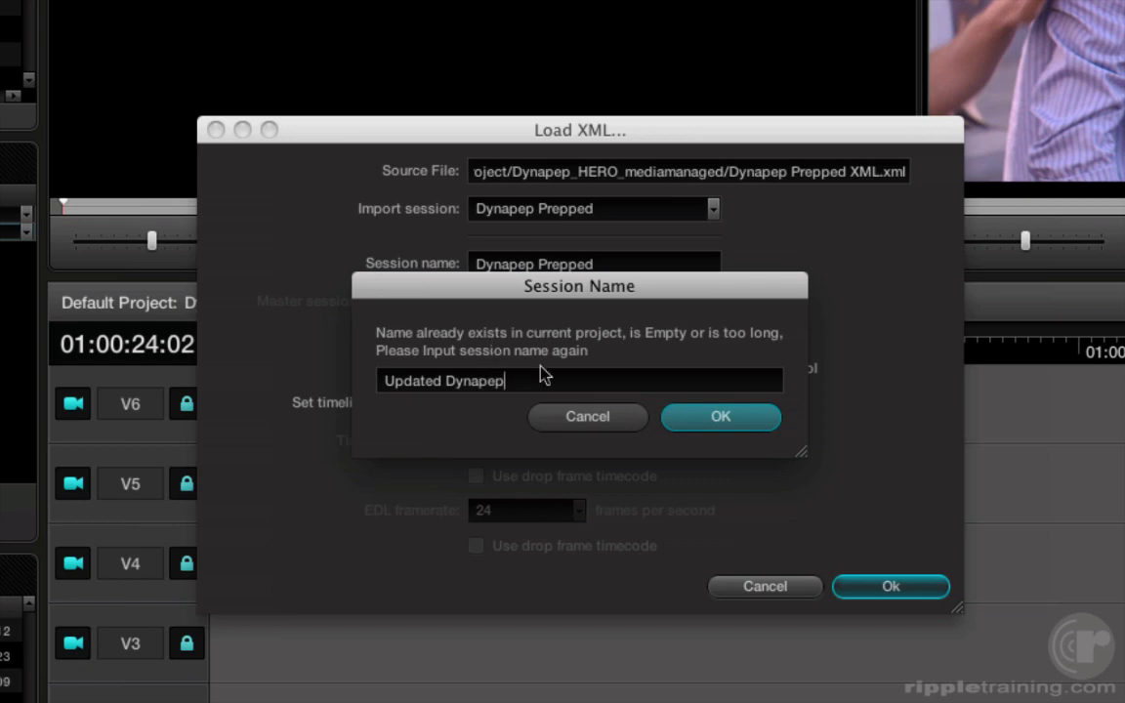
pyautogui.click(713, 415)
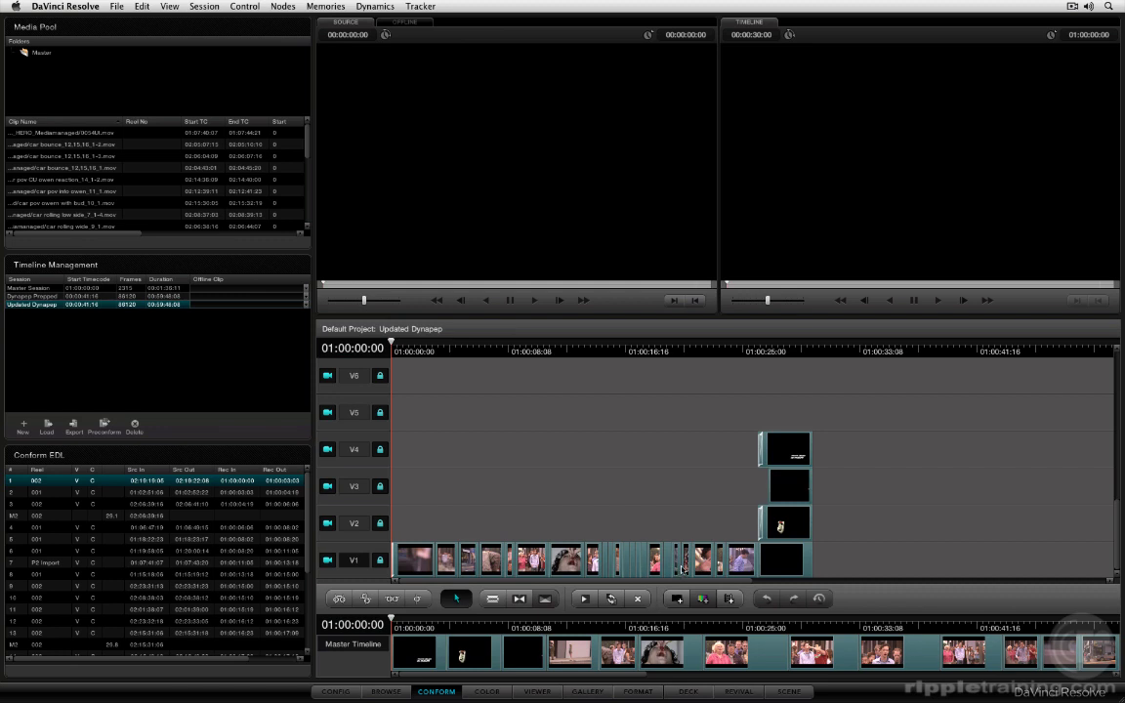
# Step: Reload the Dynapep Prepped session and scroll its tracks down to V1–V6
pyautogui.doubleClick(55, 296)
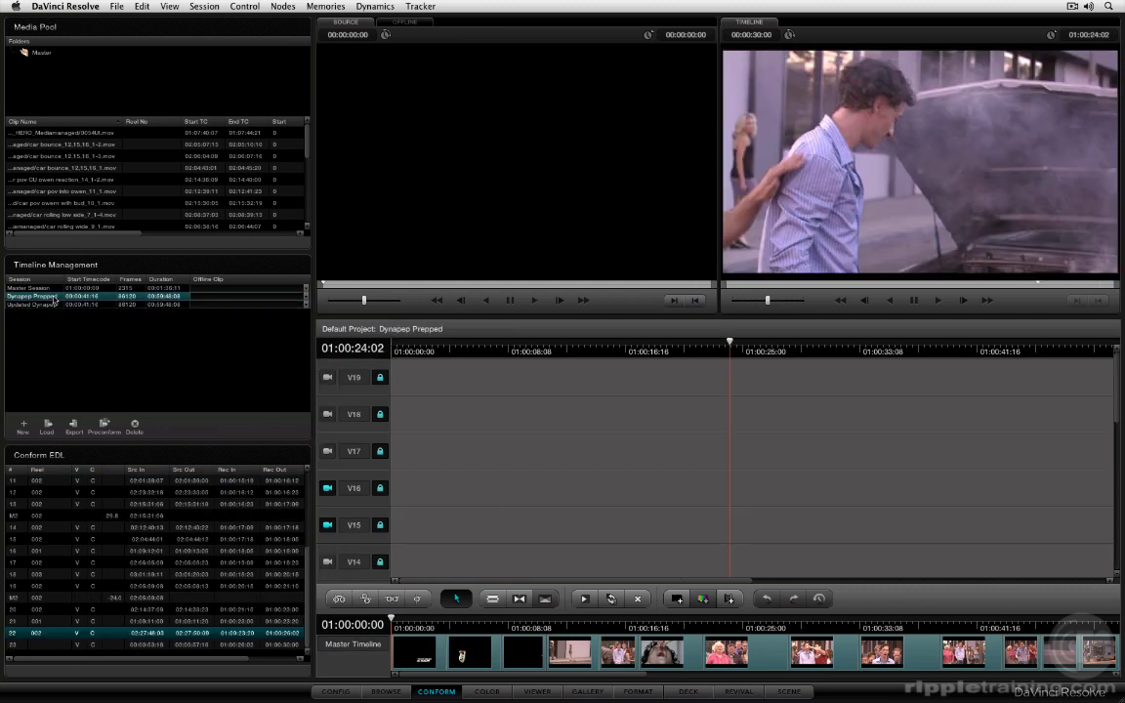
pyautogui.scroll(-10, 1116, 557)
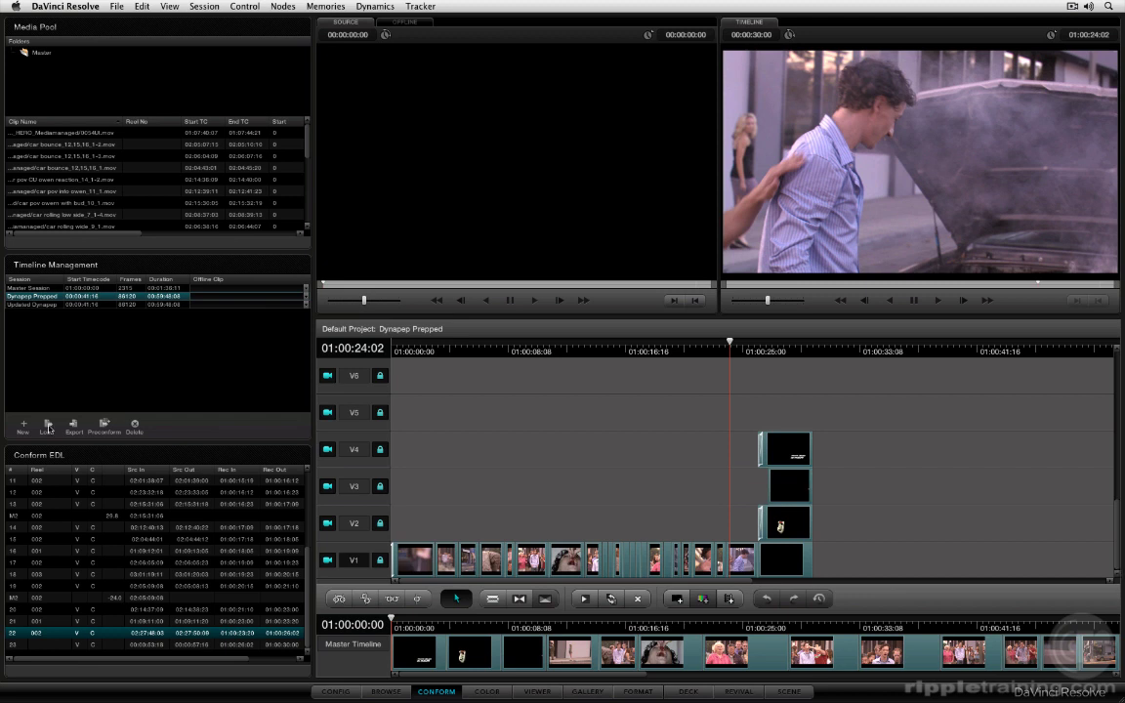
# Step: Switch to the Config page to list the Default Project and its three sessions
pyautogui.click(327, 692)
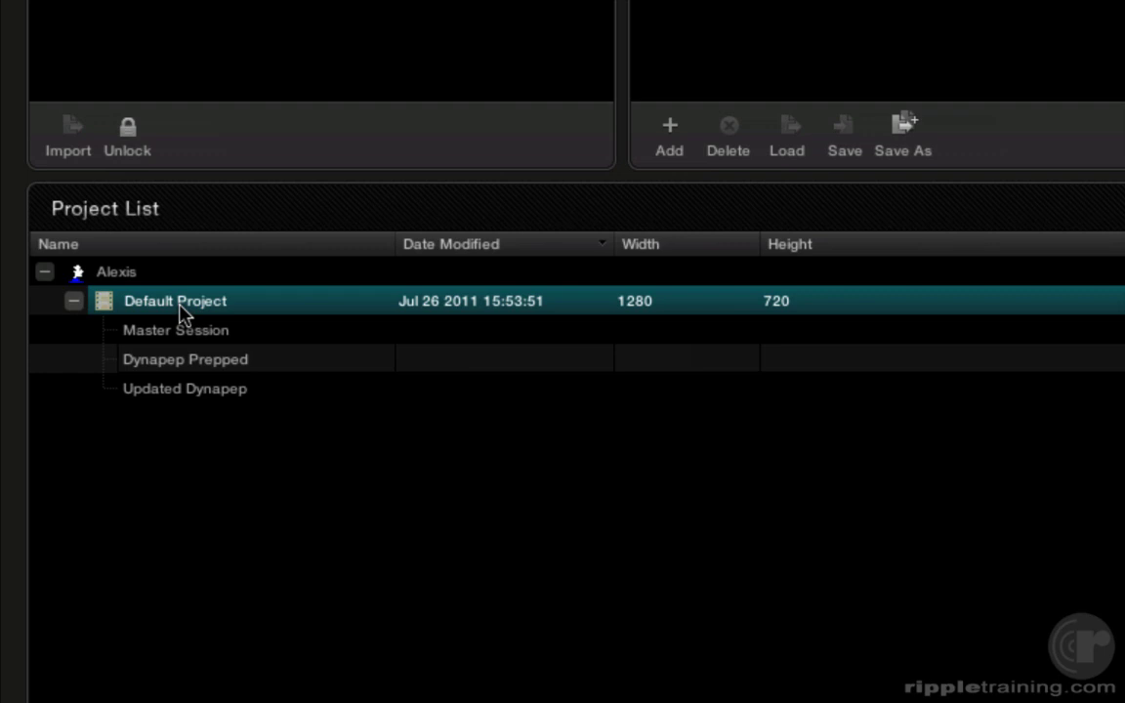
# Step: Save the project as 'Imported Xml Class Project'
pyautogui.click(902, 137)
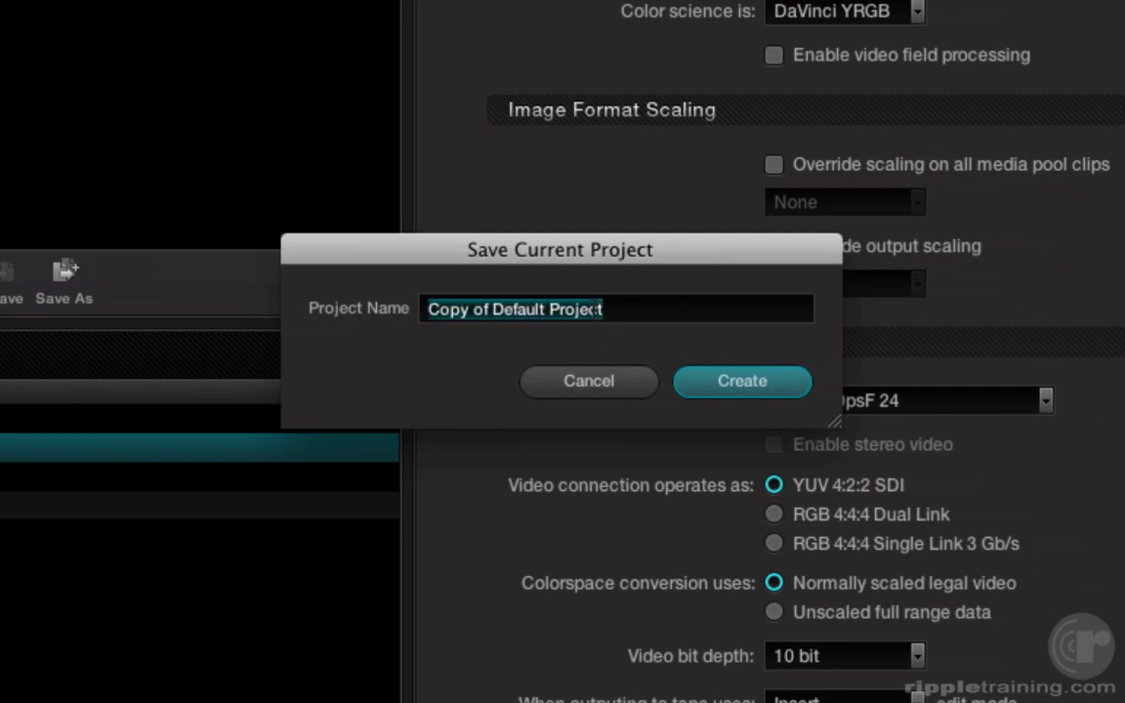
pyautogui.press('BackSpace')
pyautogui.write('Importe')
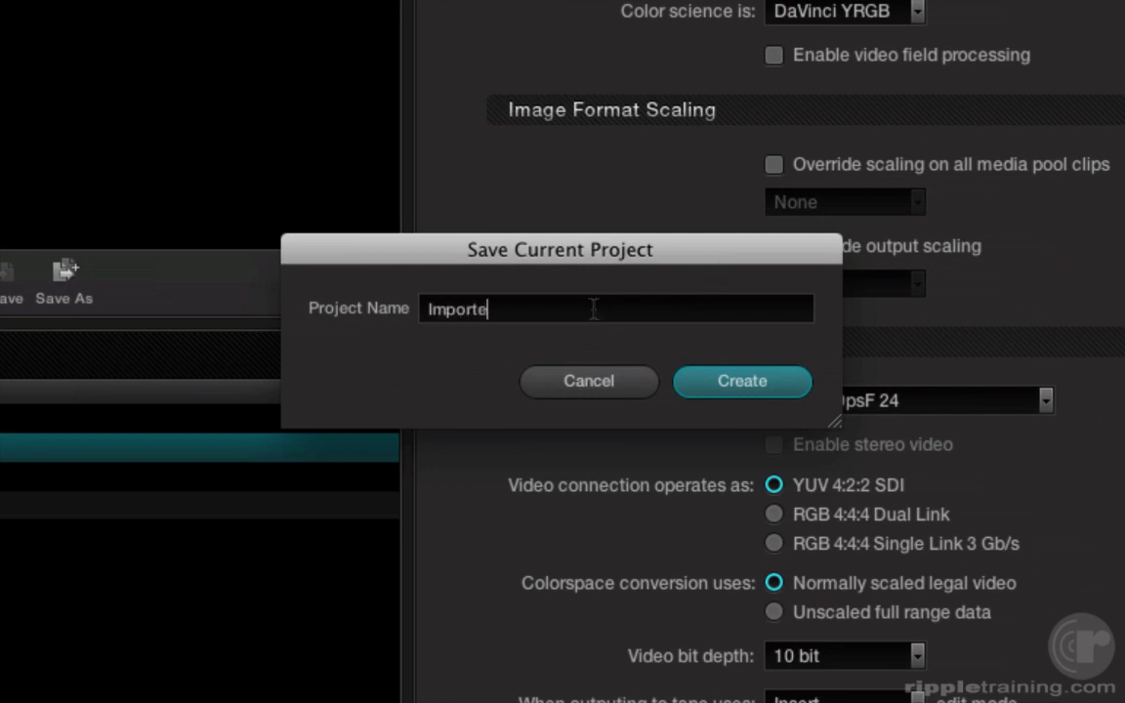
pyautogui.write('d Xml Class Pro')
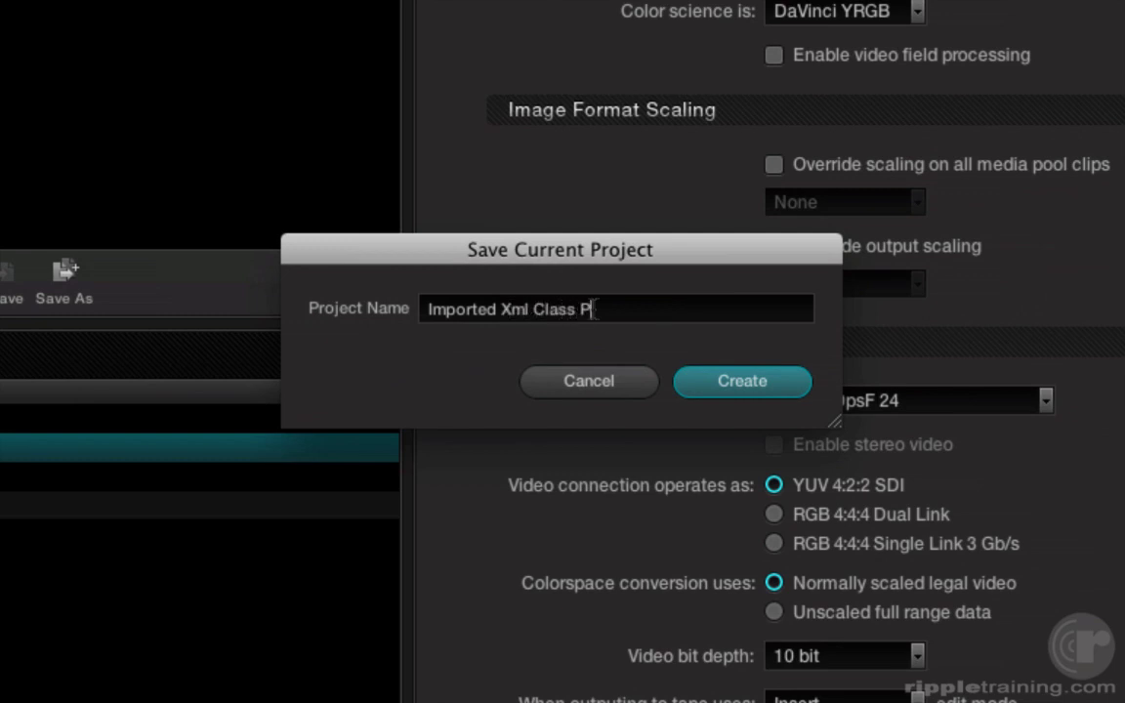
pyautogui.press('BackSpace')
pyautogui.press('BackSpace')
pyautogui.write('roject')
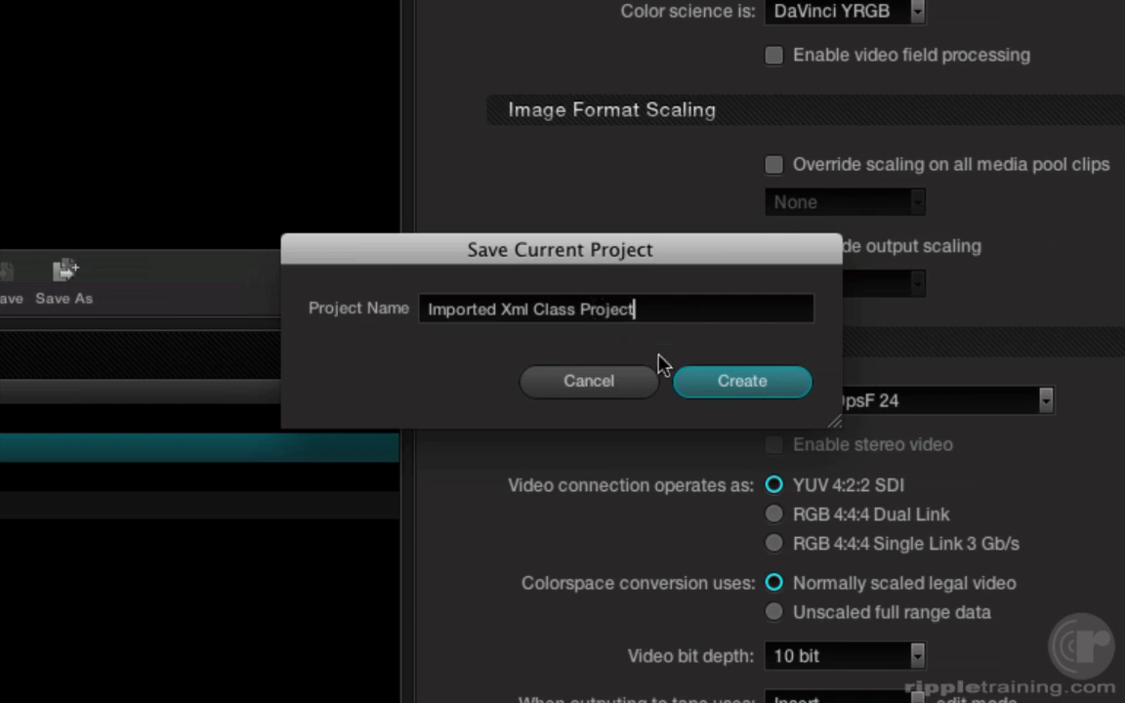
pyautogui.press('Return')
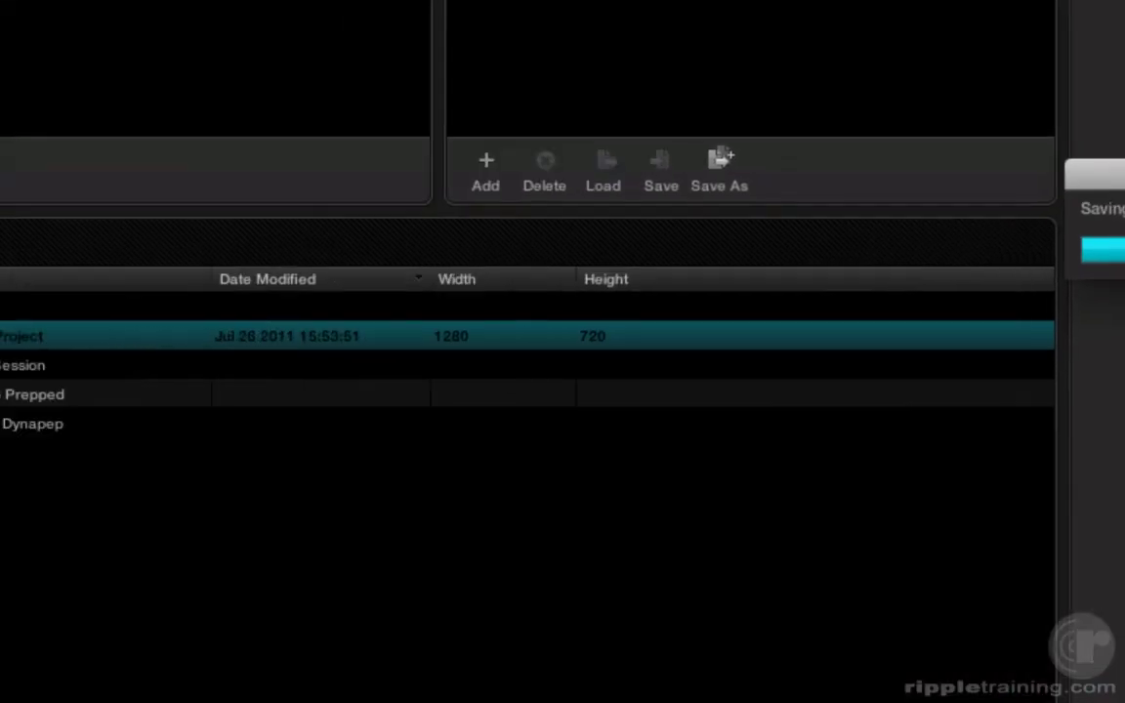